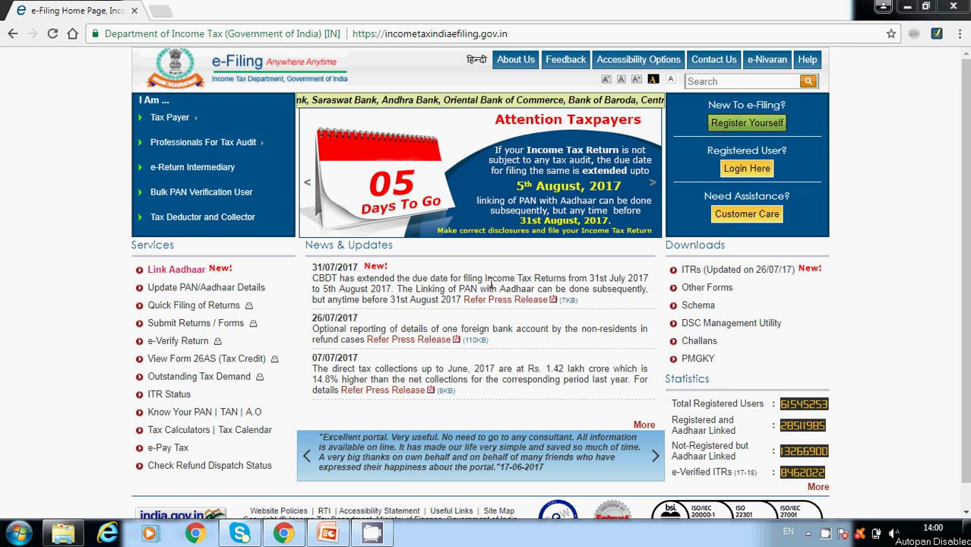
# - Open the ITR downloads page on the e-Filing portal and choose assessment year 2017-18 to list the return utilities
pyautogui.click(690, 275)
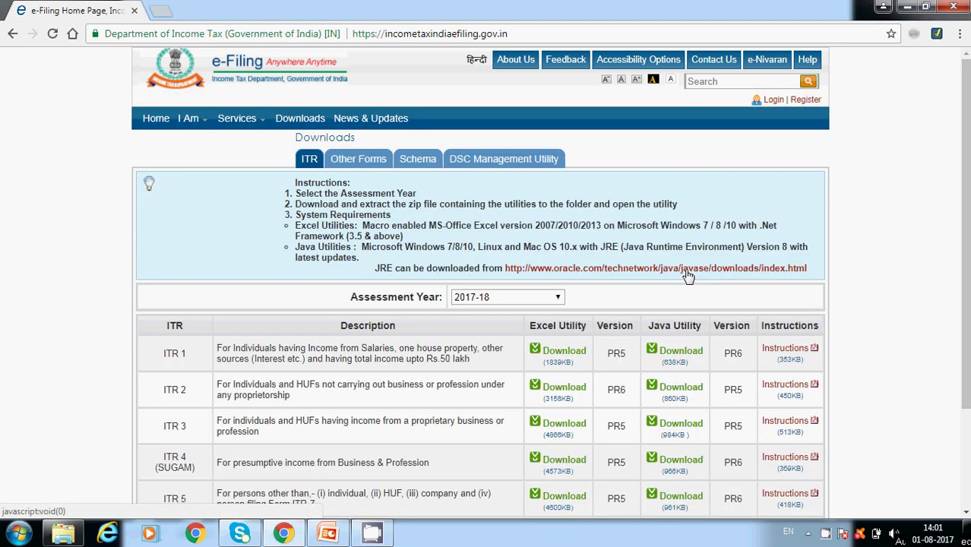
pyautogui.scroll(-1, 969, 209)
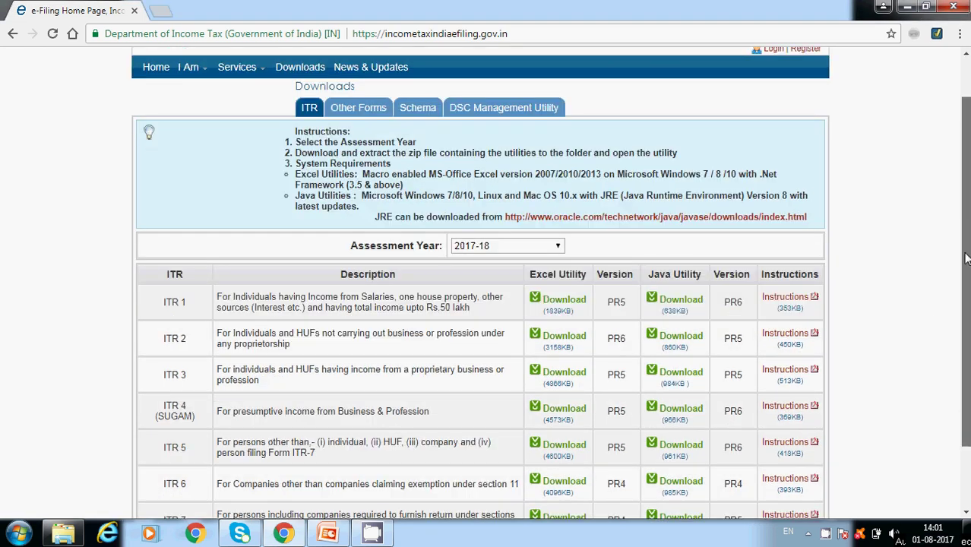
pyautogui.click(556, 231)
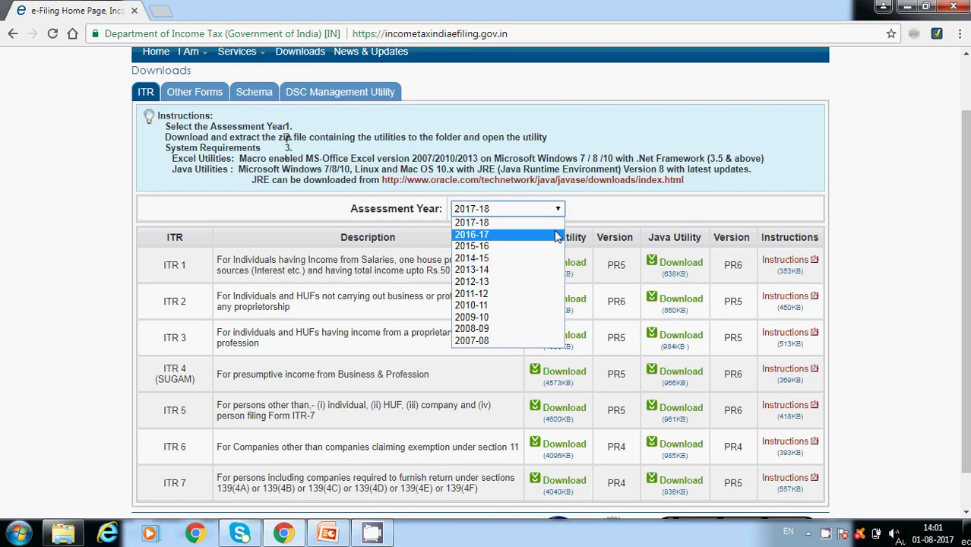
pyautogui.click(491, 224)
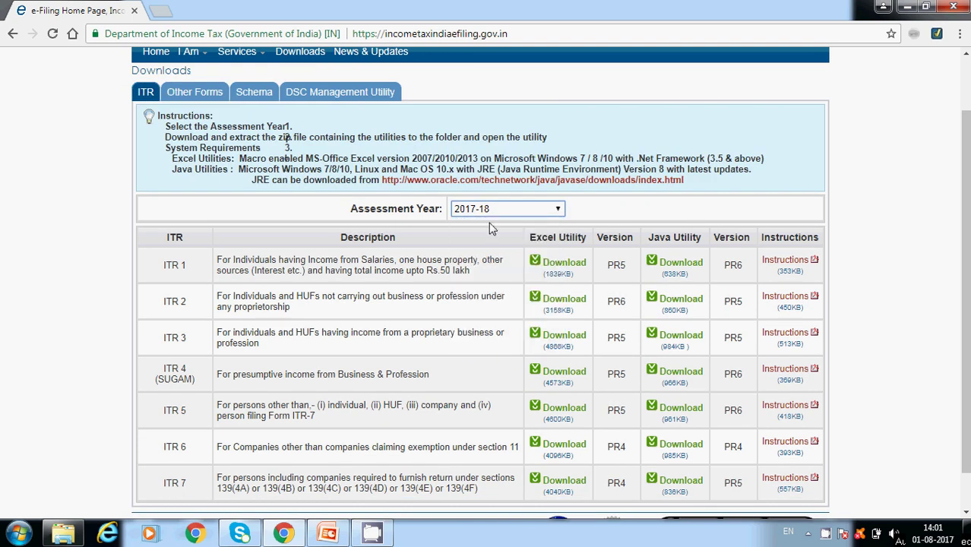
pyautogui.scroll(-1, 965, 173)
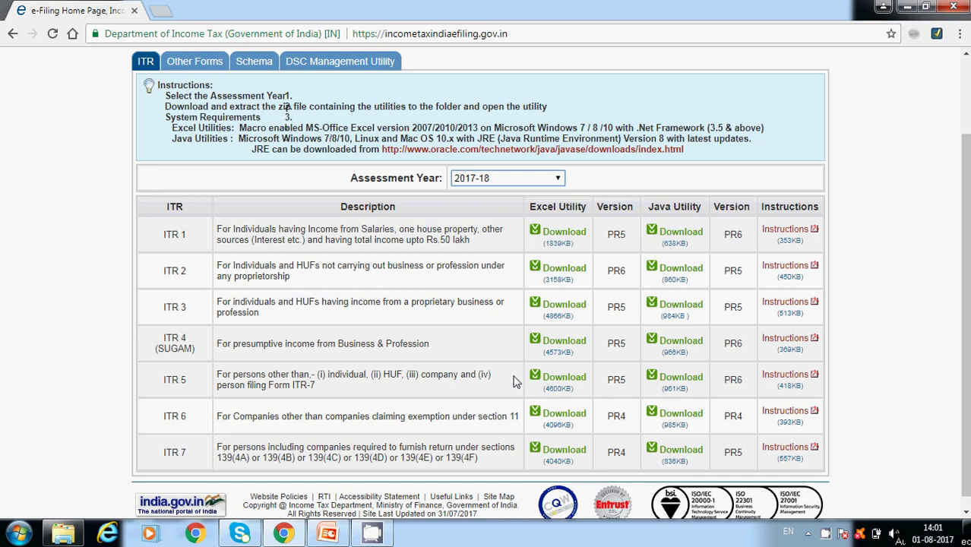
# - Switch to Windows Explorer and open the 2017_ITR1_PR5 workbook from the ITR1_2017 folder in Downloads
pyautogui.click(63, 533)
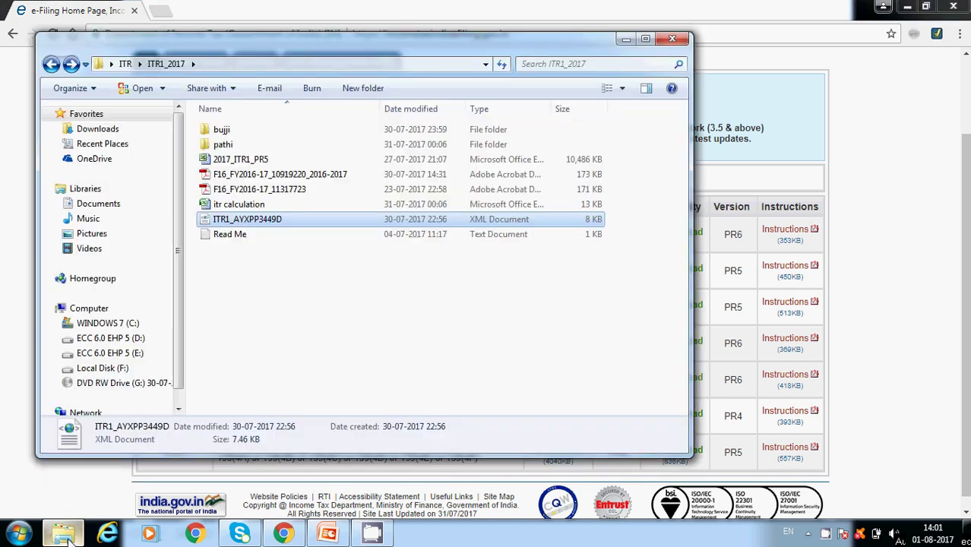
pyautogui.click(102, 130)
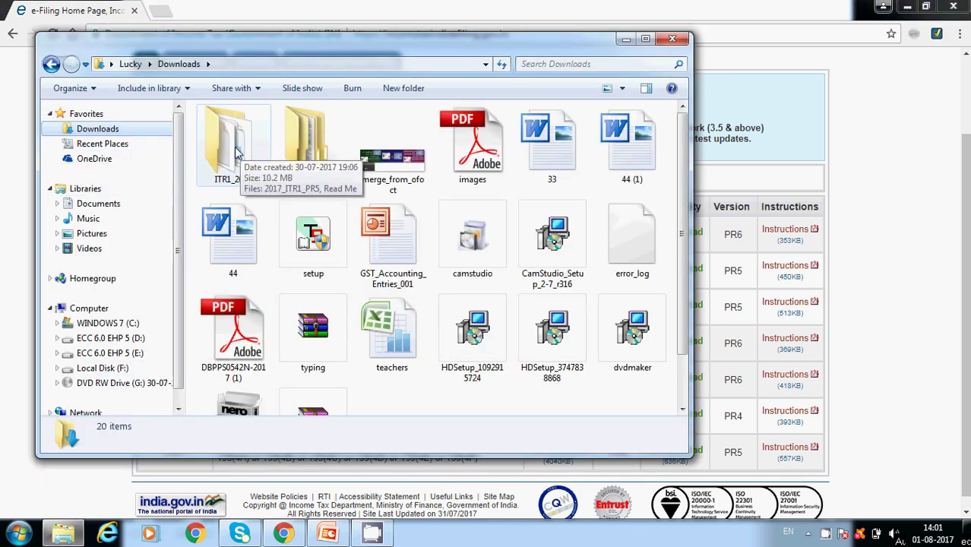
pyautogui.click(237, 152)
pyautogui.doubleClick(237, 152)
pyautogui.doubleClick(257, 131)
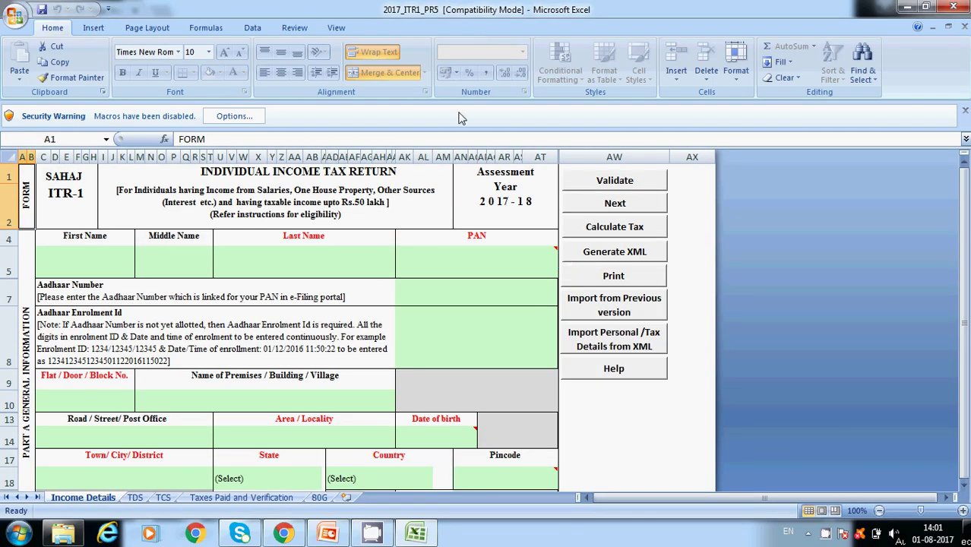
# - Enable the workbook's blocked macro content and dismiss the Important Note for AY 2017-18
pyautogui.click(235, 118)
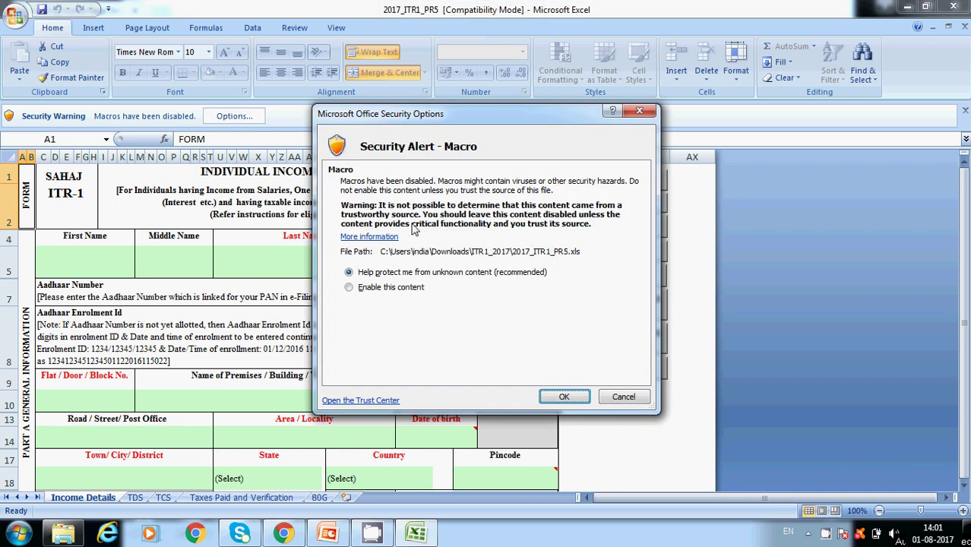
pyautogui.click(362, 290)
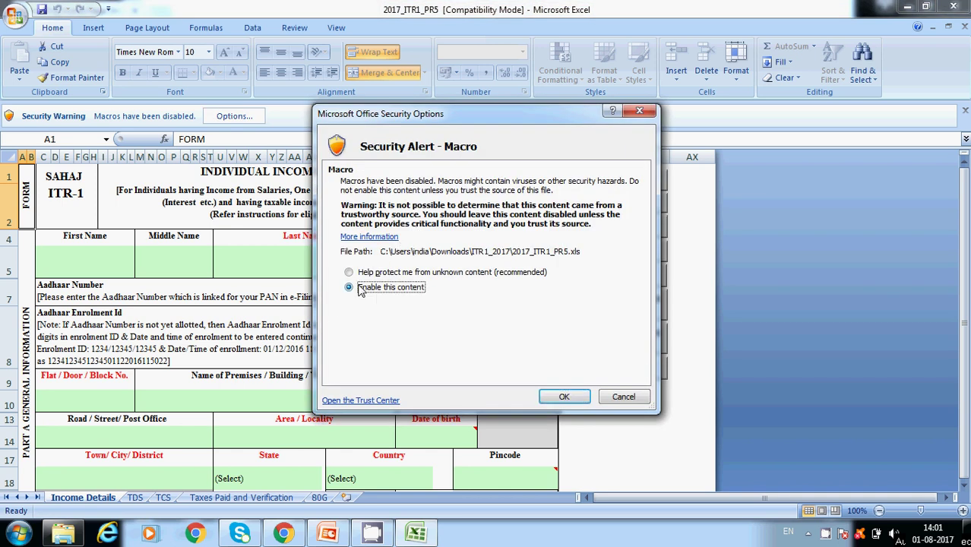
pyautogui.press('Return')
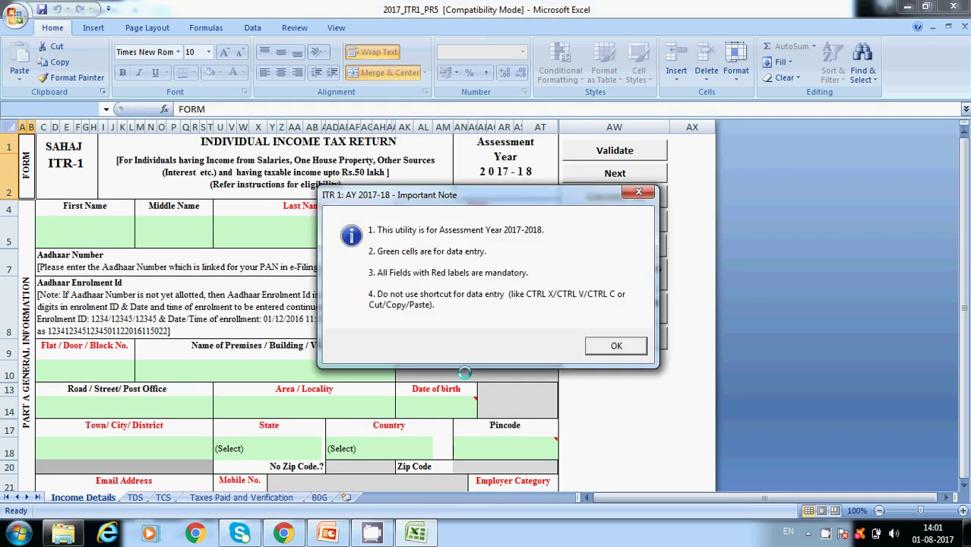
pyautogui.click(639, 194)
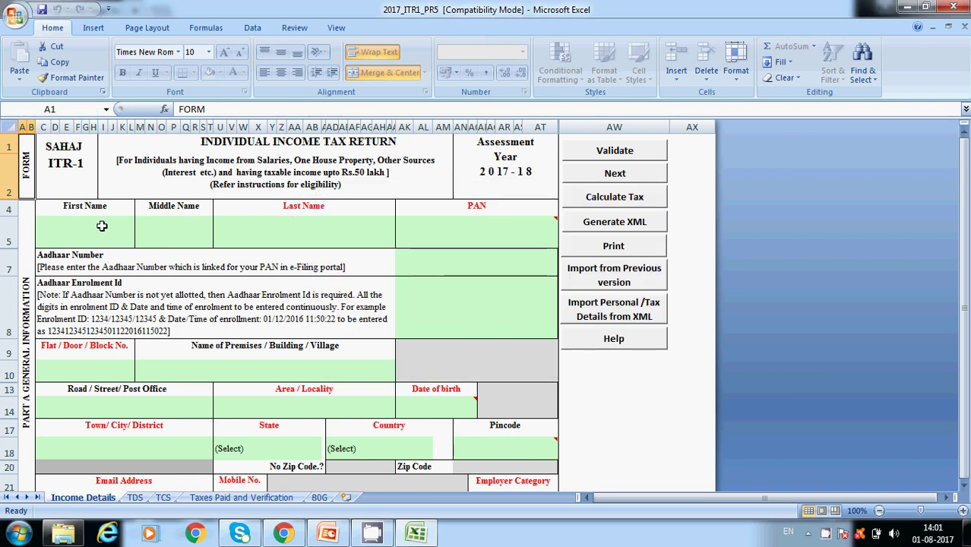
# - View the TDS sheet, and return to Income Details to check the form name and assessment year in the header
pyautogui.click(139, 499)
pyautogui.press('Return')
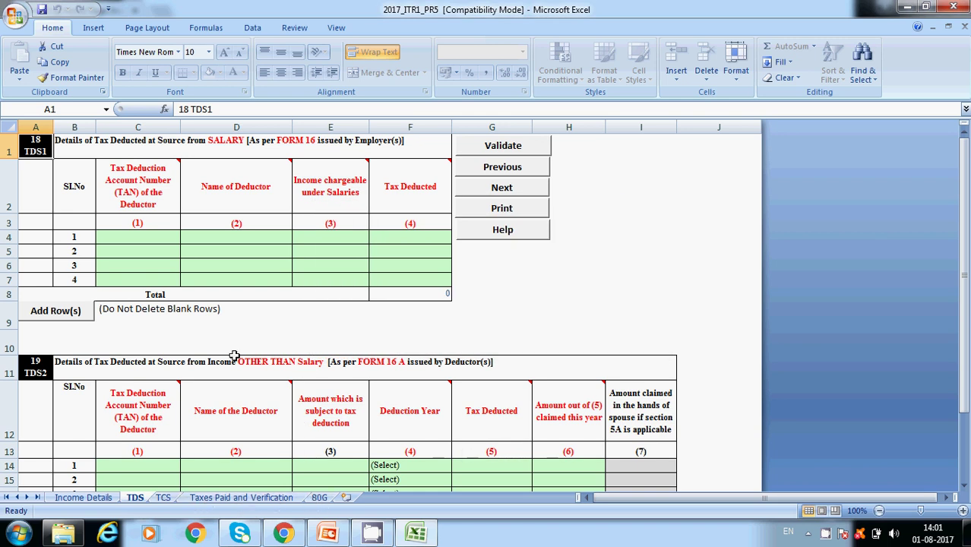
pyautogui.click(82, 498)
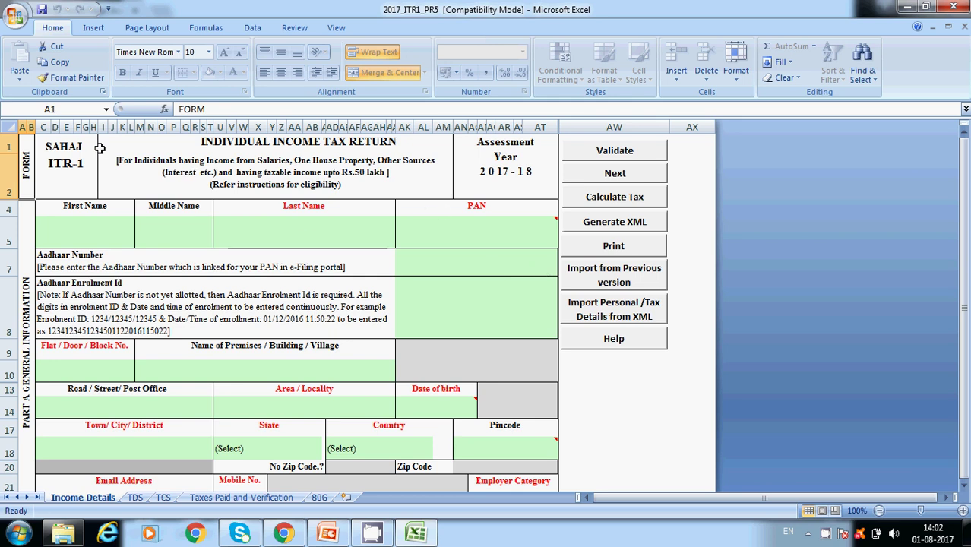
pyautogui.click(60, 147)
pyautogui.click(523, 146)
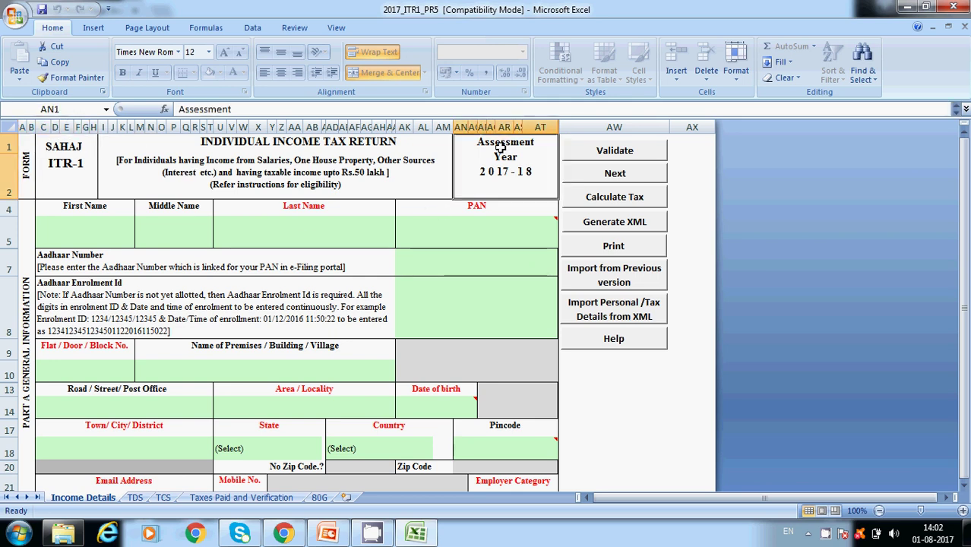
# - Switch to the PowerPoint slideshow to review the ITR downloads slide, and return to the ITR-1 workbook
pyautogui.click(328, 534)
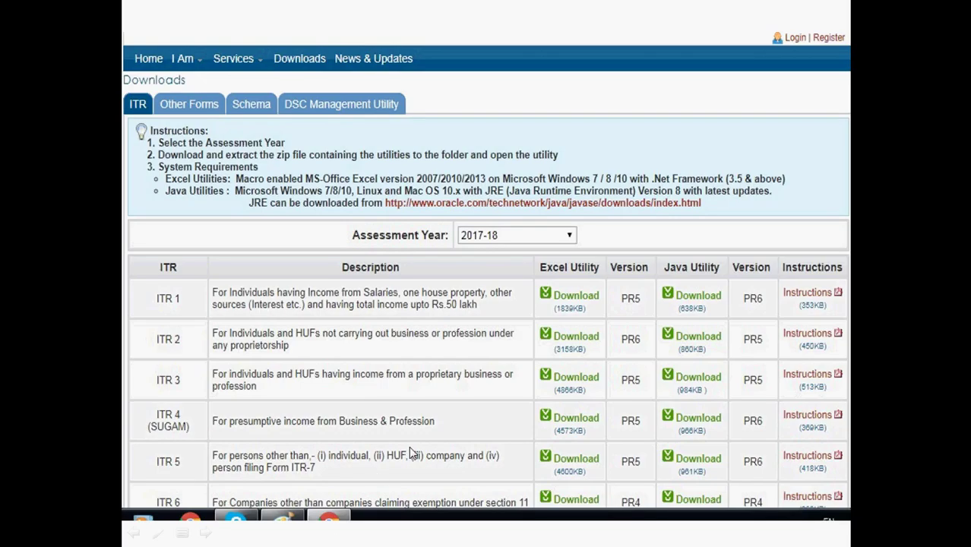
pyautogui.hotkey('alt', 'Tab')
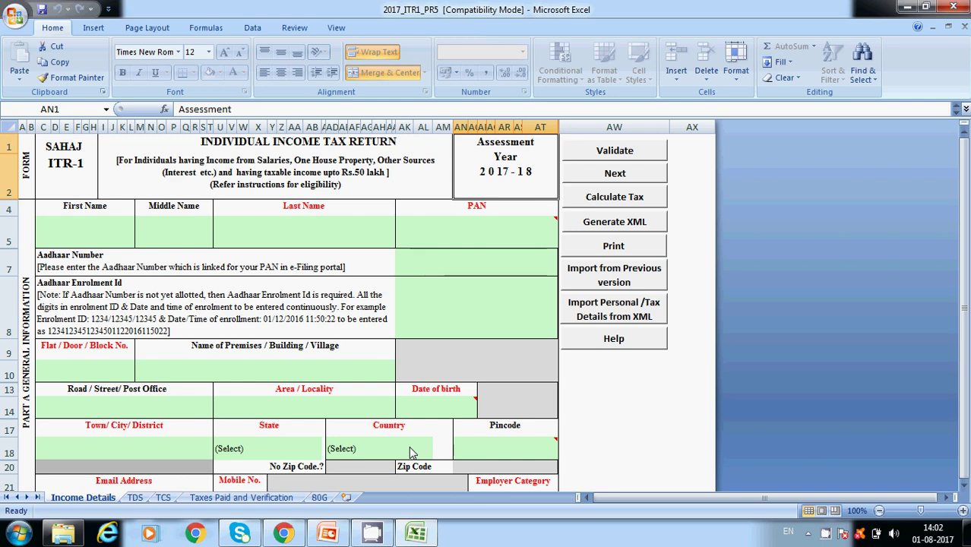
pyautogui.hotkey('alt', 'Tab')
pyautogui.click(409, 453)
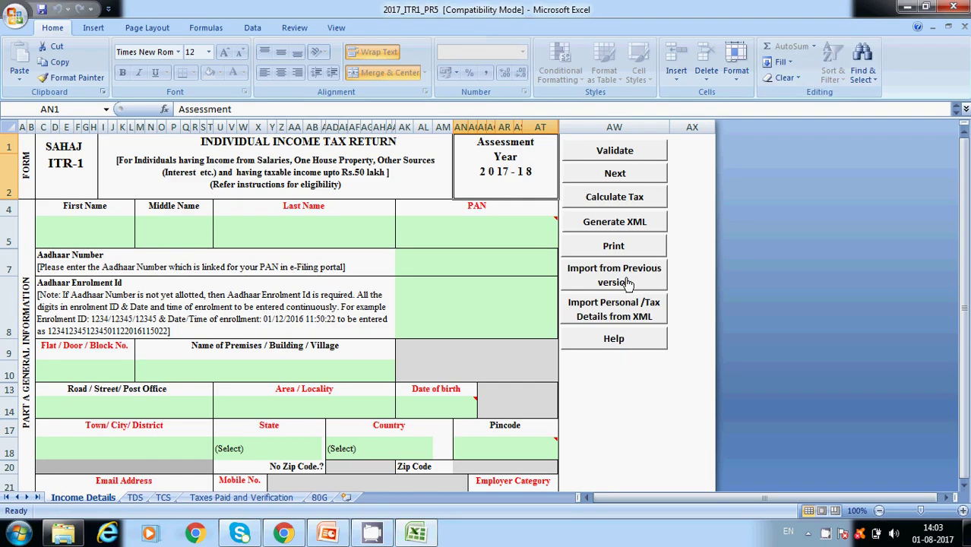
# - Examine the Income Details sheet from the tax computation and Chapter VI-A deductions back up to the filing status section
pyautogui.moveTo(963, 133); pyautogui.dragTo(963, 281)
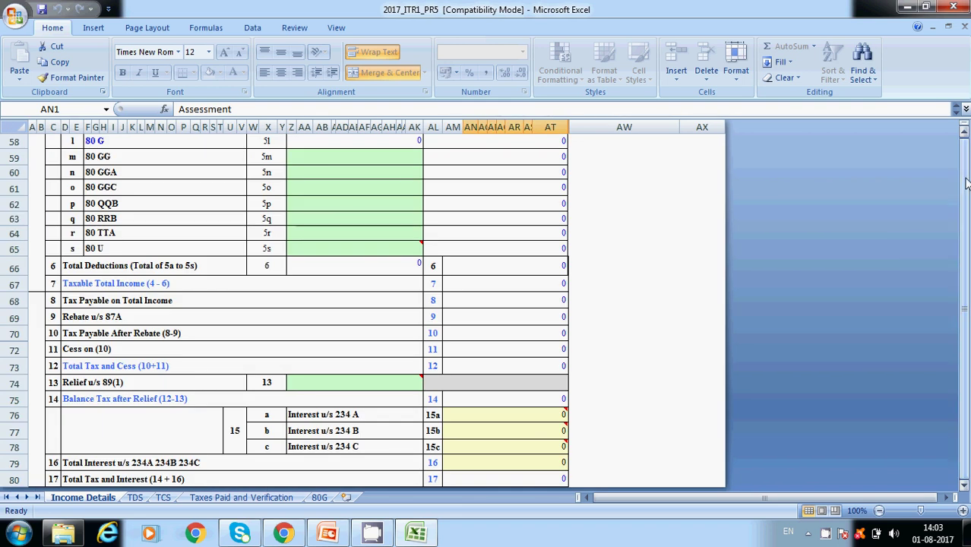
pyautogui.click(964, 132)
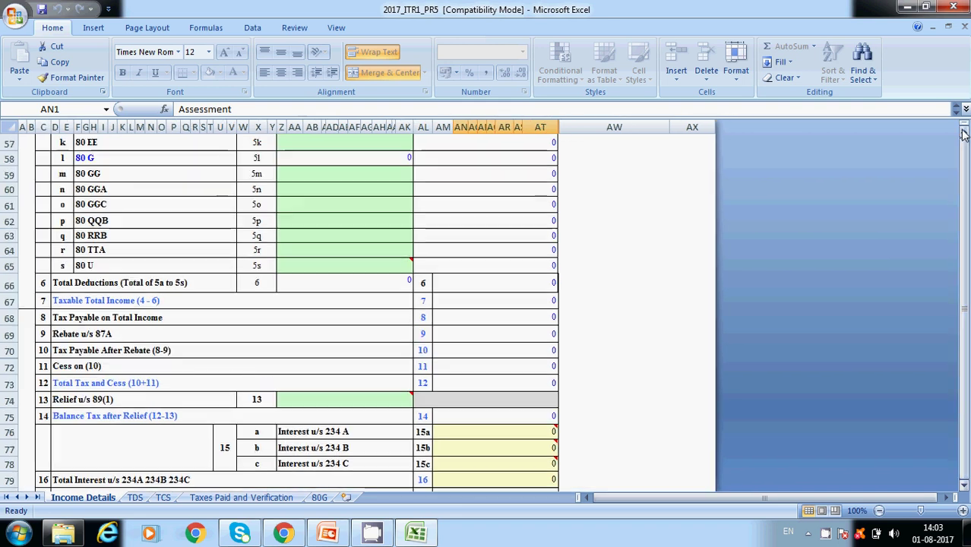
pyautogui.click(498, 240)
pyautogui.press('Up')
pyautogui.press('Up')
pyautogui.press('Up')
pyautogui.press('Up')
pyautogui.press('Up')
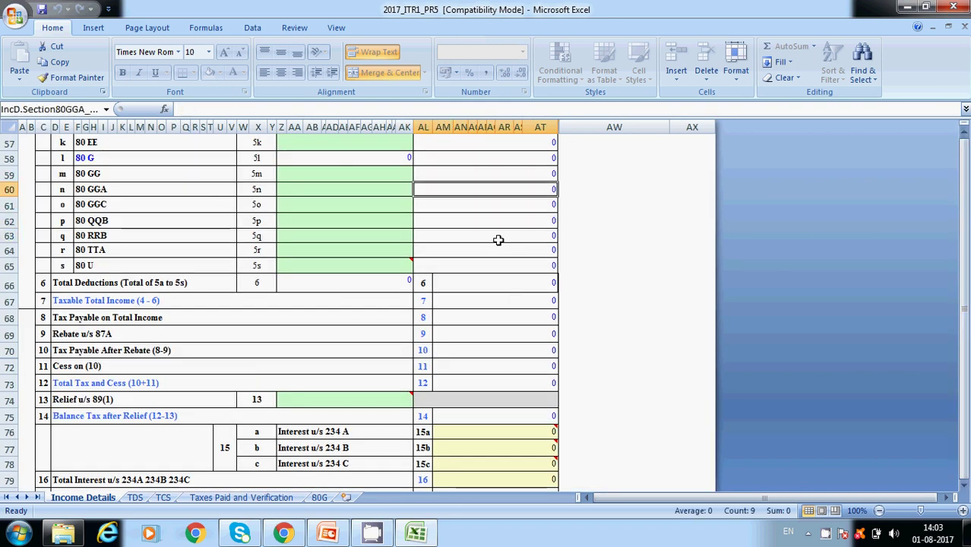
pyautogui.press('Up')
pyautogui.press('Up')
pyautogui.press('Up')
pyautogui.press('Up')
pyautogui.press('Up')
pyautogui.press('Up')
pyautogui.press('Up')
pyautogui.press('Up')
pyautogui.press('Up')
pyautogui.press('Up')
pyautogui.press('Up')
pyautogui.press('Up')
pyautogui.press('Up')
pyautogui.press('Up')
pyautogui.press('Up')
pyautogui.press('Up')
pyautogui.press('Up')
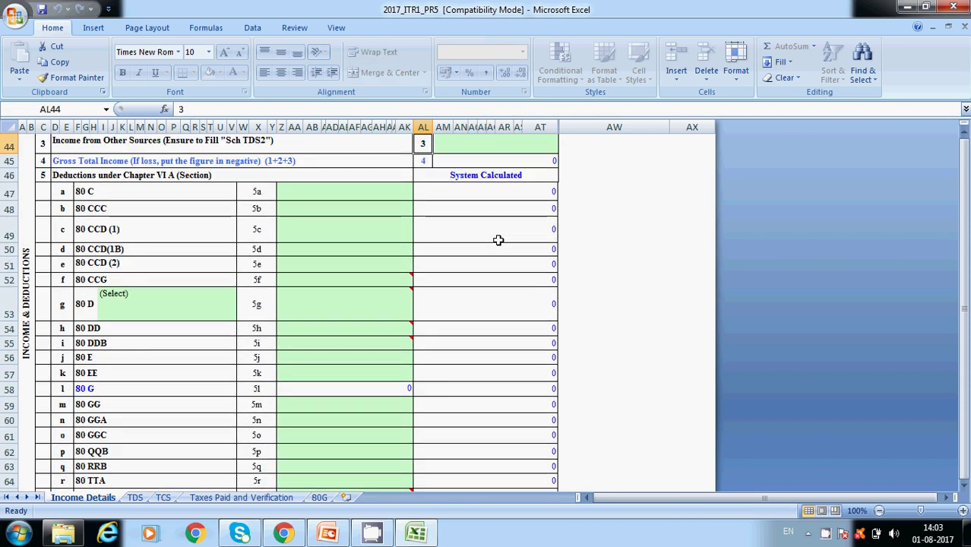
pyautogui.press('Up')
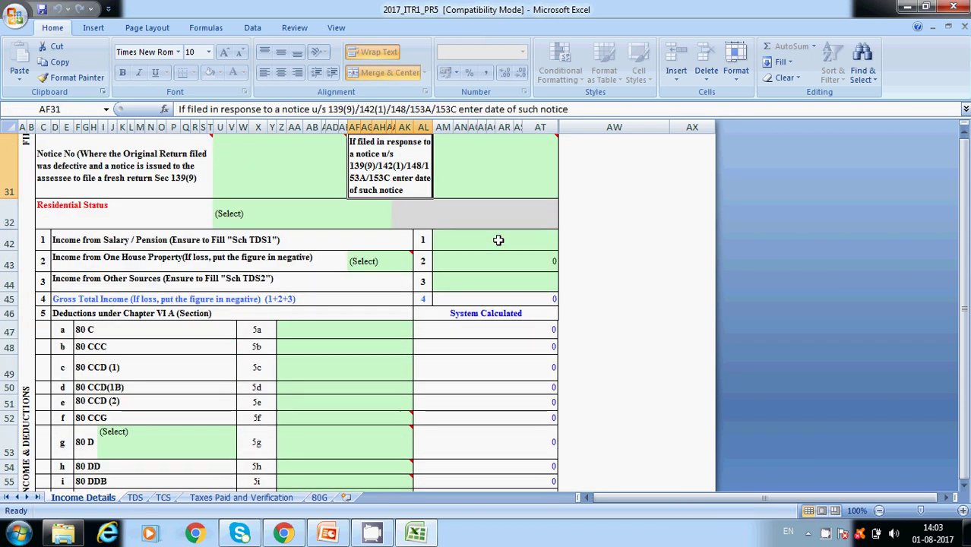
pyautogui.press('Up')
pyautogui.press('Up')
pyautogui.press('Up')
pyautogui.press('Up')
pyautogui.press('Up')
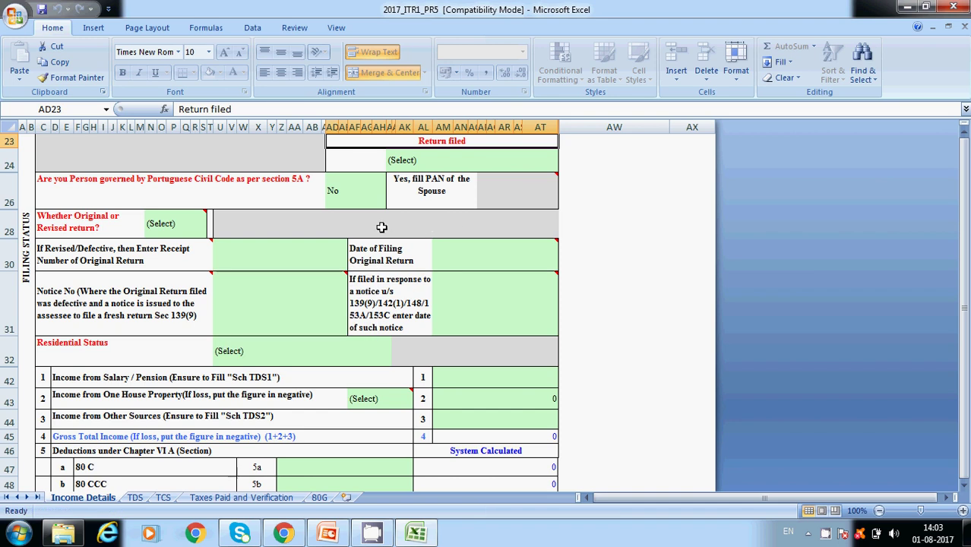
# - Check the filing section options offered for Return filed without choosing one
pyautogui.click(505, 161)
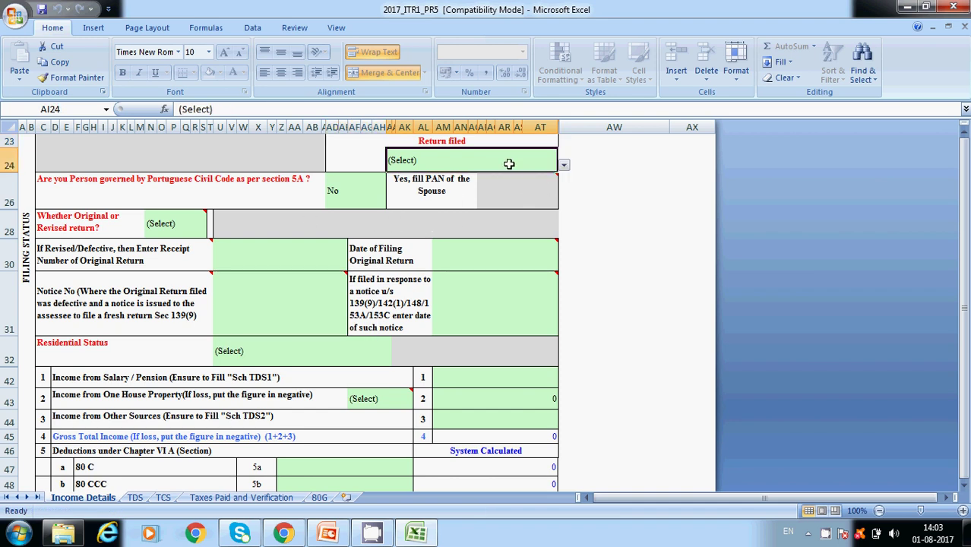
pyautogui.click(564, 166)
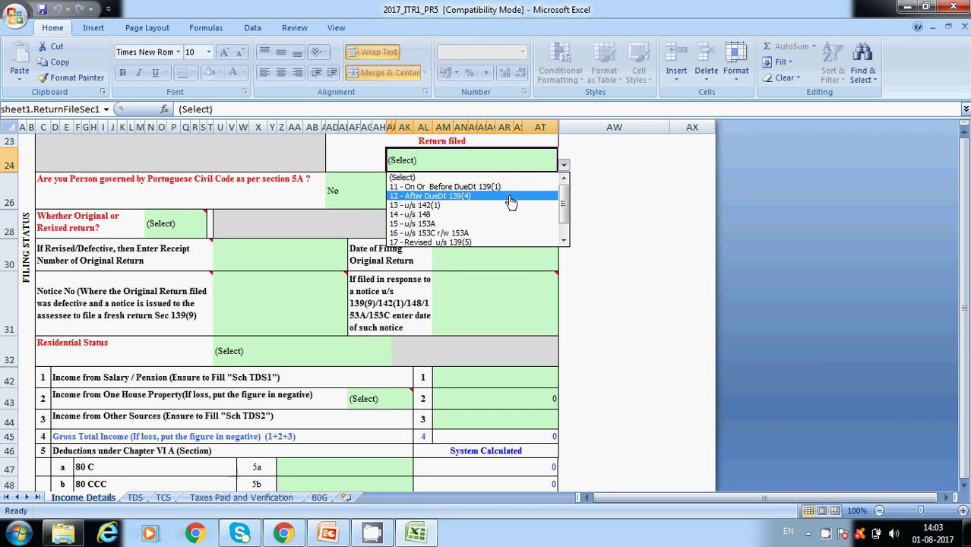
pyautogui.click(667, 179)
# - Check the options offered for Employer Category and leave the field unselected
pyautogui.hotkey('shift', 'Tab')
pyautogui.press('Up')
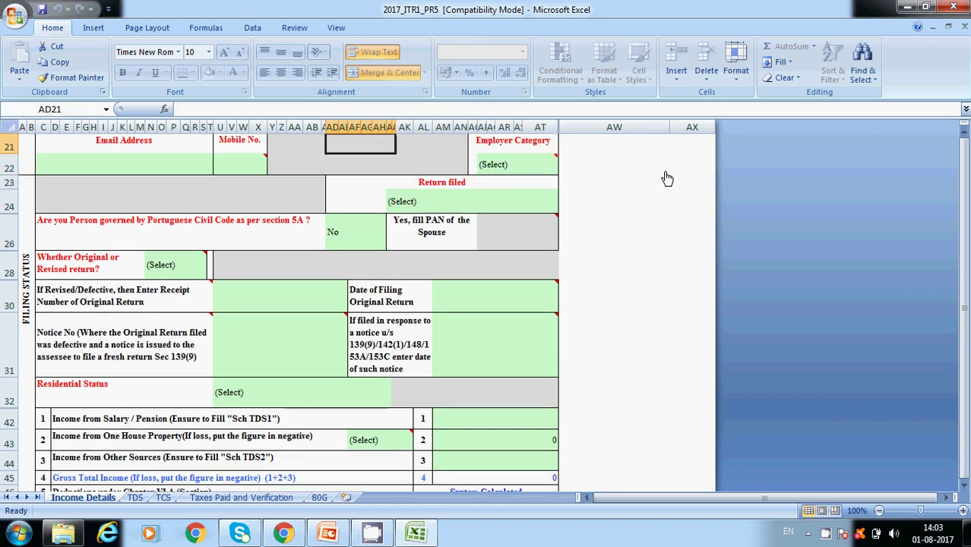
pyautogui.press('Right')
pyautogui.press('Right')
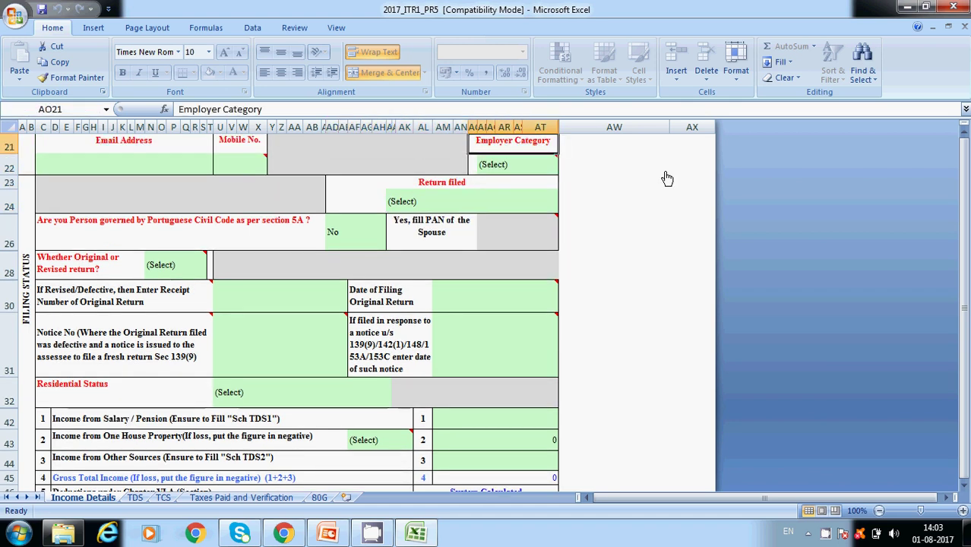
pyautogui.click(516, 167)
pyautogui.click(564, 169)
pyautogui.press('Down')
pyautogui.press('Down')
pyautogui.press('Down')
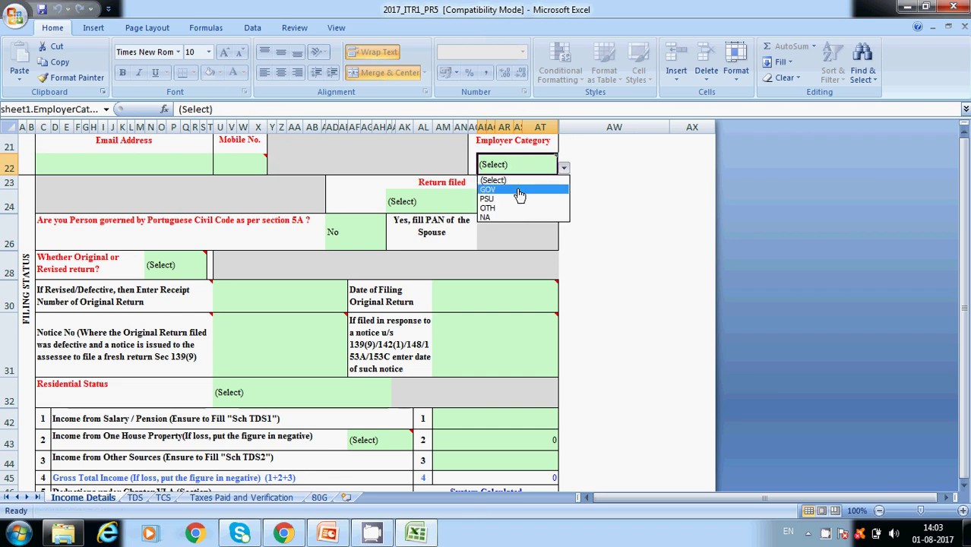
pyautogui.press('Escape')
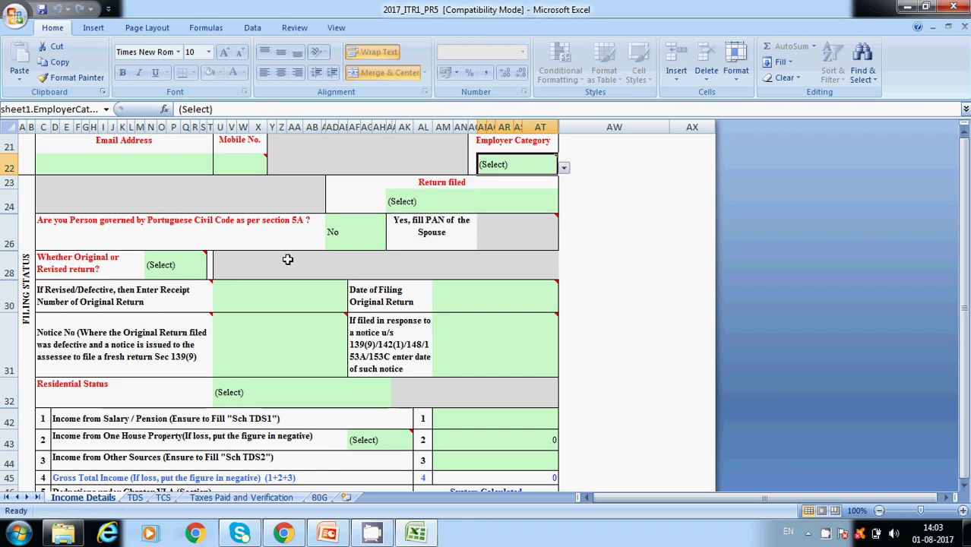
# - Check the options for whether the return is original or revised without choosing one
pyautogui.click(148, 266)
pyautogui.click(212, 274)
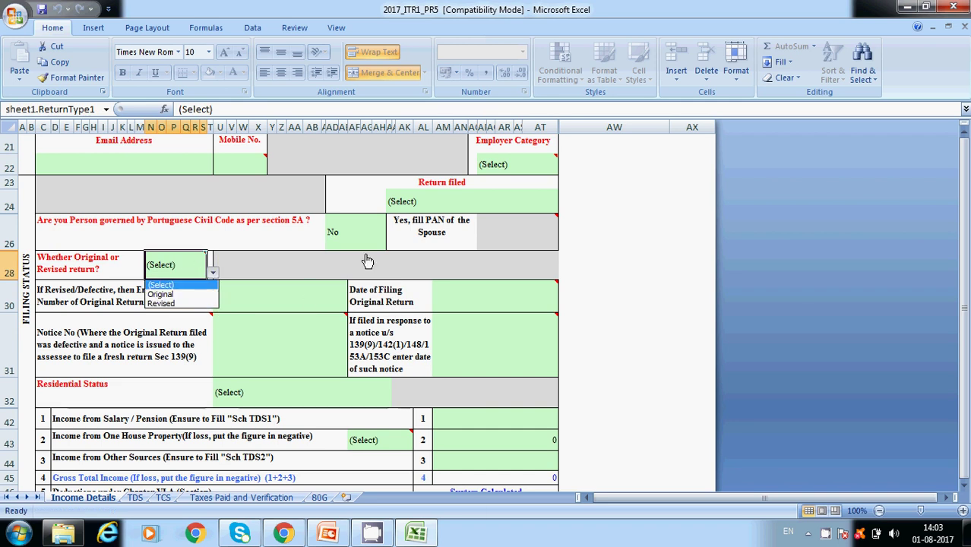
pyautogui.press('Escape')
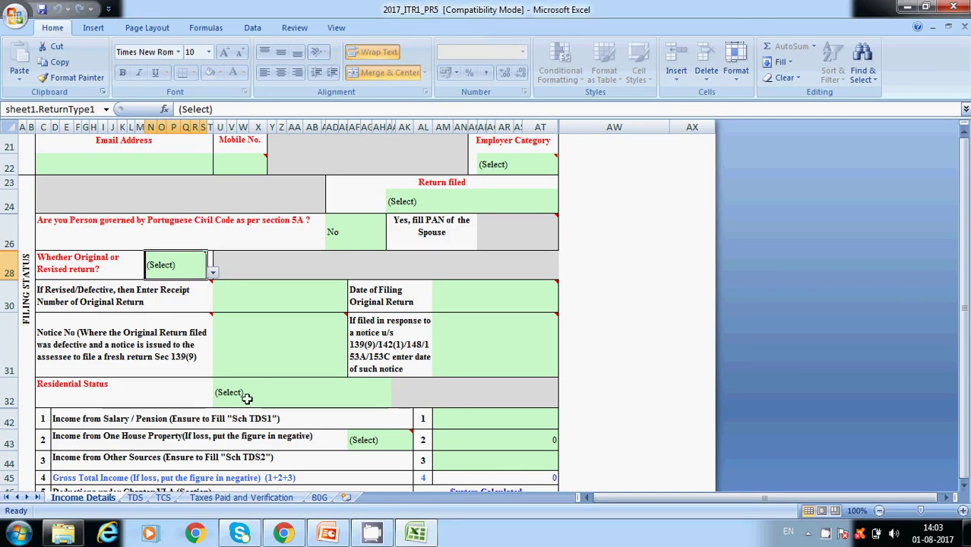
# - Check the options offered for Residential Status and leave the field unselected
pyautogui.click(247, 398)
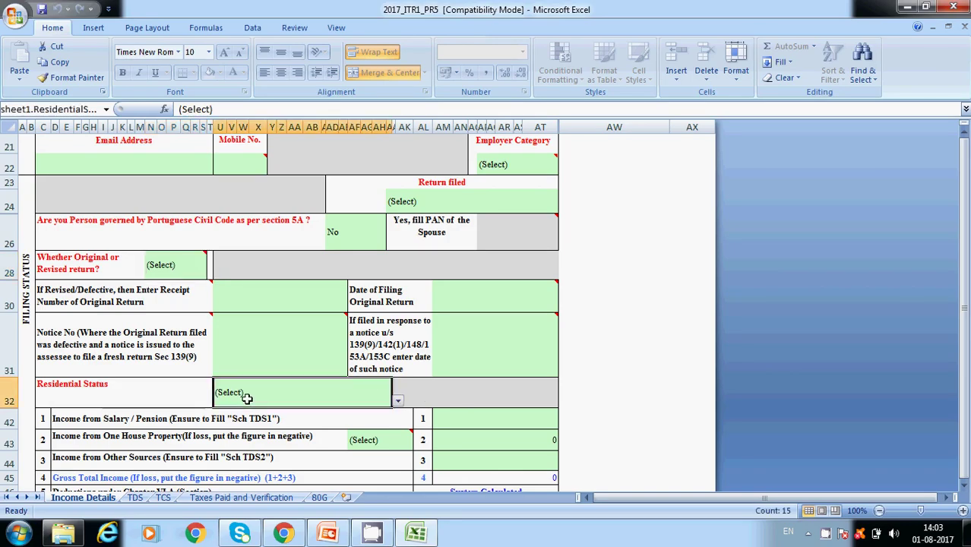
pyautogui.click(397, 400)
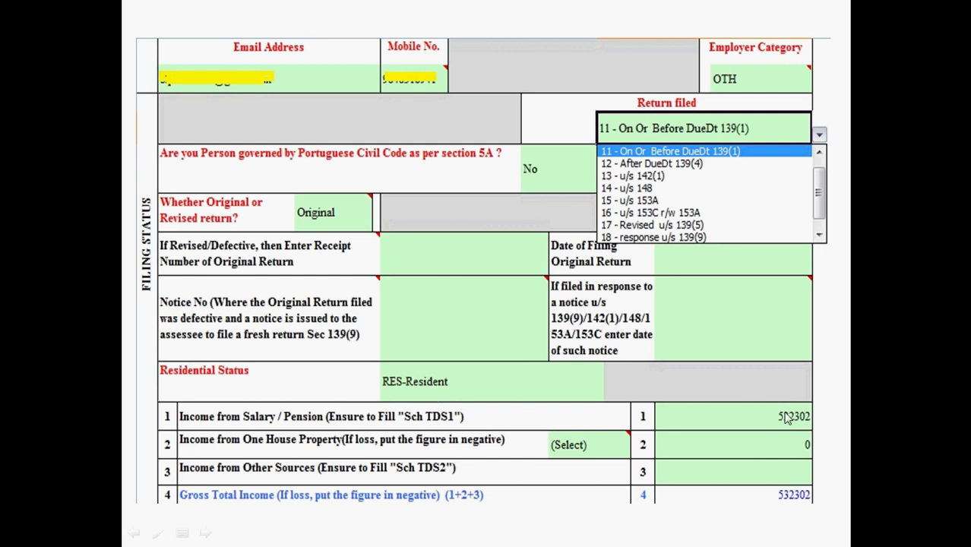
pyautogui.hotkey('alt', 'Tab')
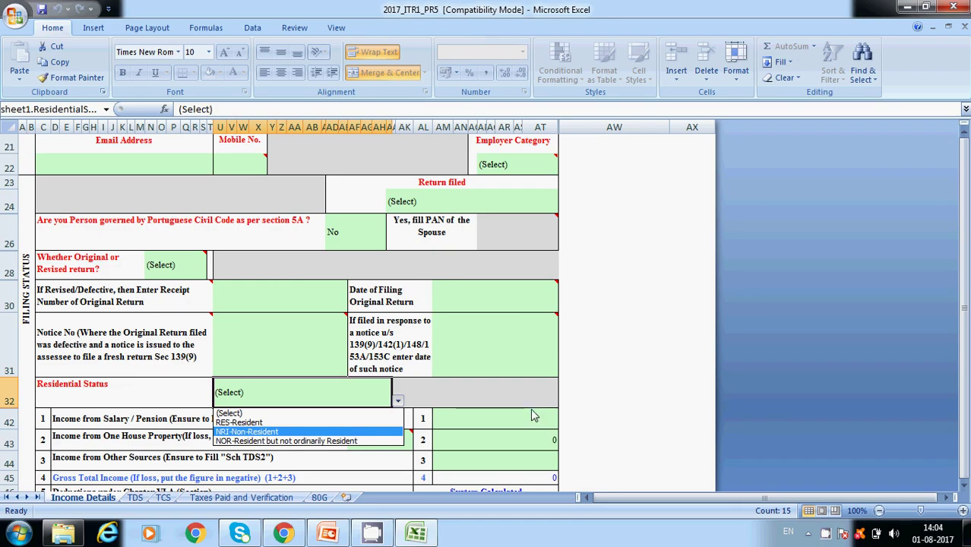
pyautogui.press('Escape')
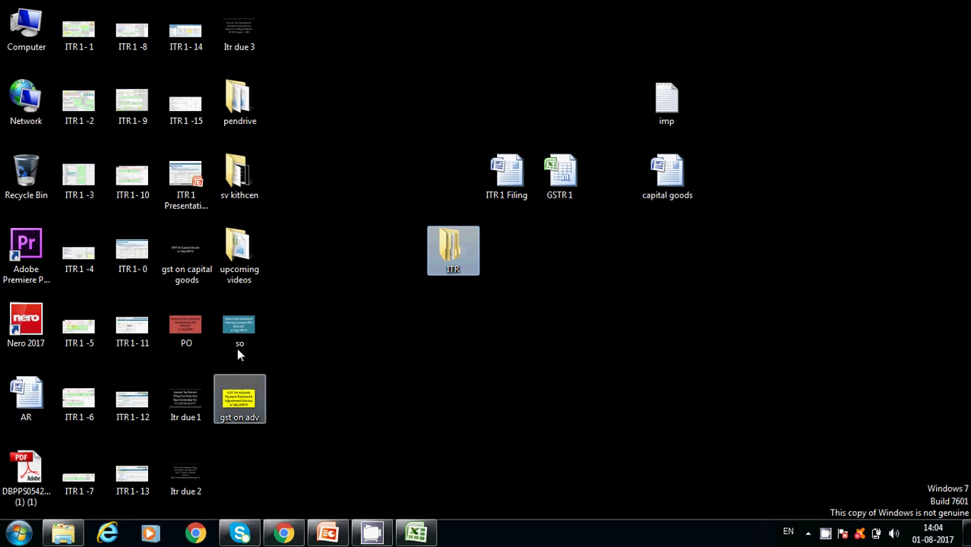
# - Review the completed sample ITR-1 in the presentation, going from the tax computation back to the general information slide
pyautogui.doubleClick(190, 119)
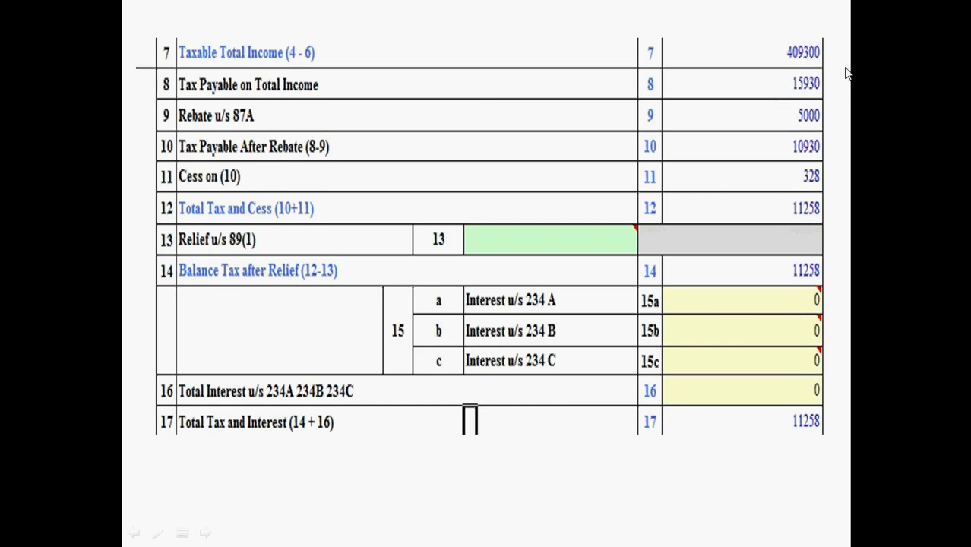
pyautogui.click(808, 89)
pyautogui.press('Left')
pyautogui.press('Left')
pyautogui.press('Left')
pyautogui.press('Left')
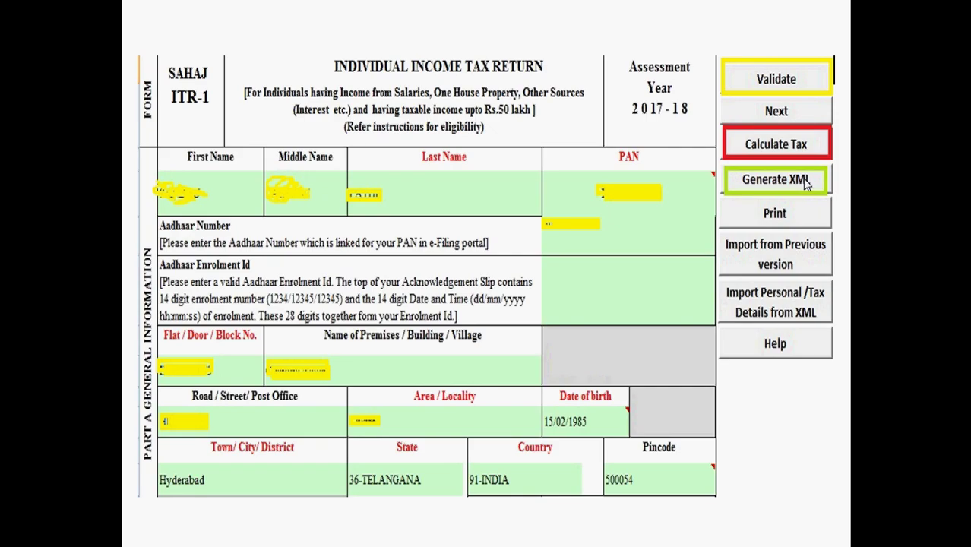
pyautogui.hotkey('alt', 'Tab')
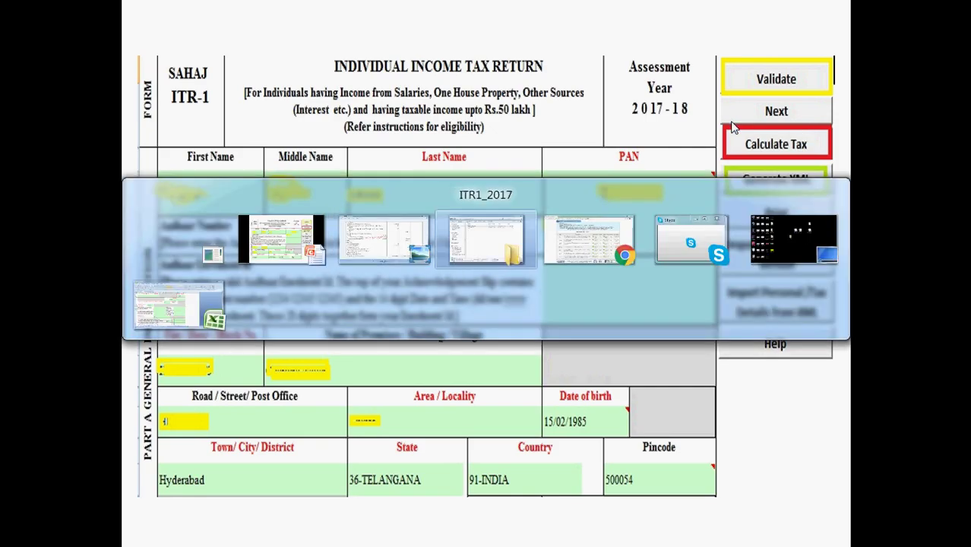
pyautogui.hotkey('alt', 'Tab')
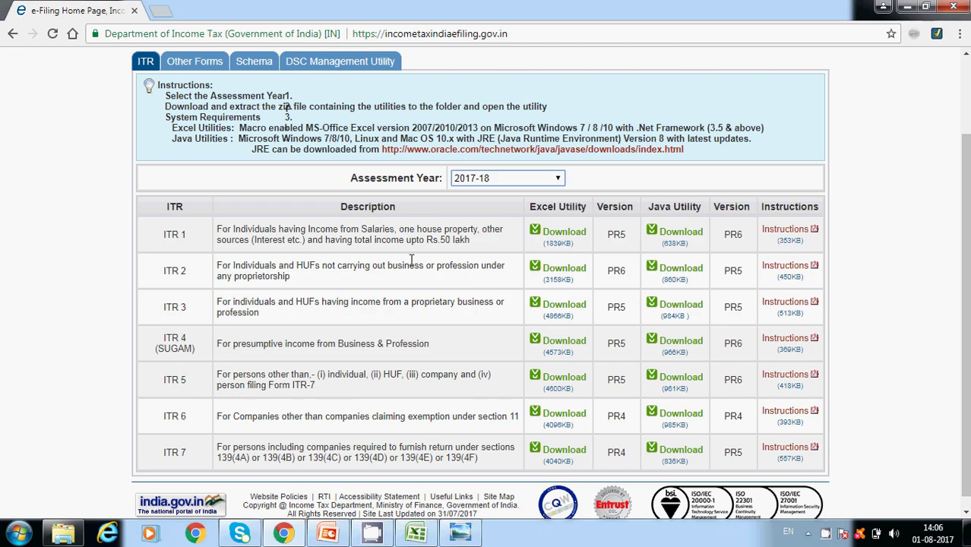
pyautogui.click(415, 534)
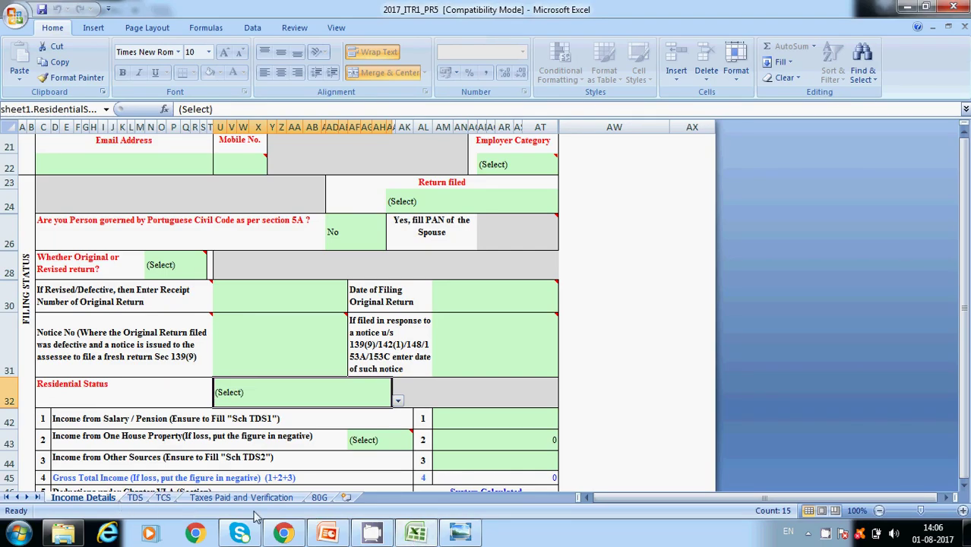
pyautogui.hotkey('alt', 'Tab')
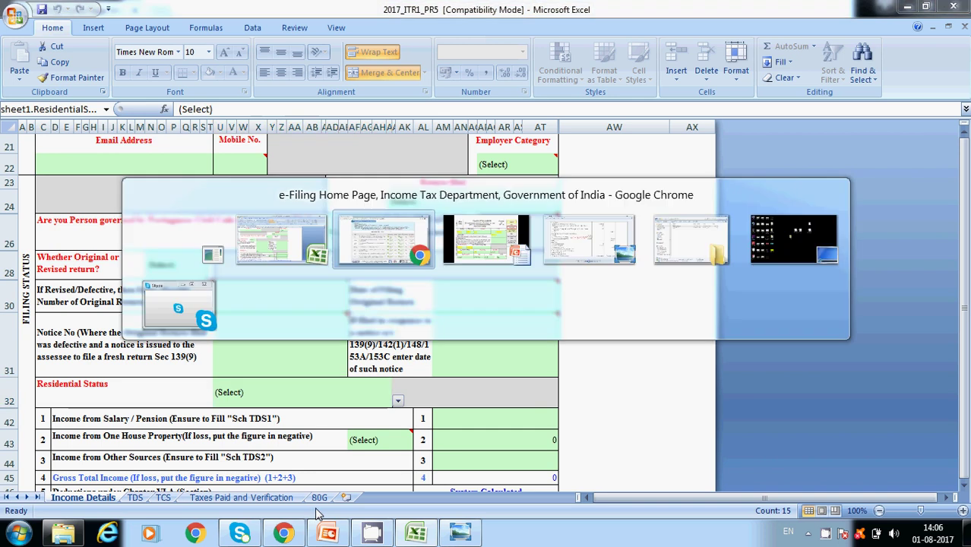
pyautogui.hotkey('alt', 'Tab')
pyautogui.hotkey('alt', 'Tab')
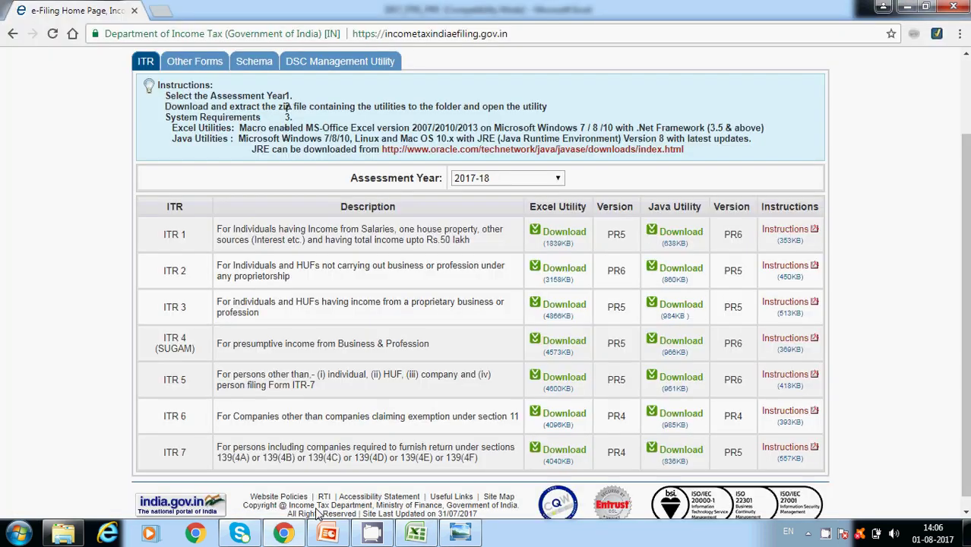
pyautogui.hotkey('alt', 'Tab')
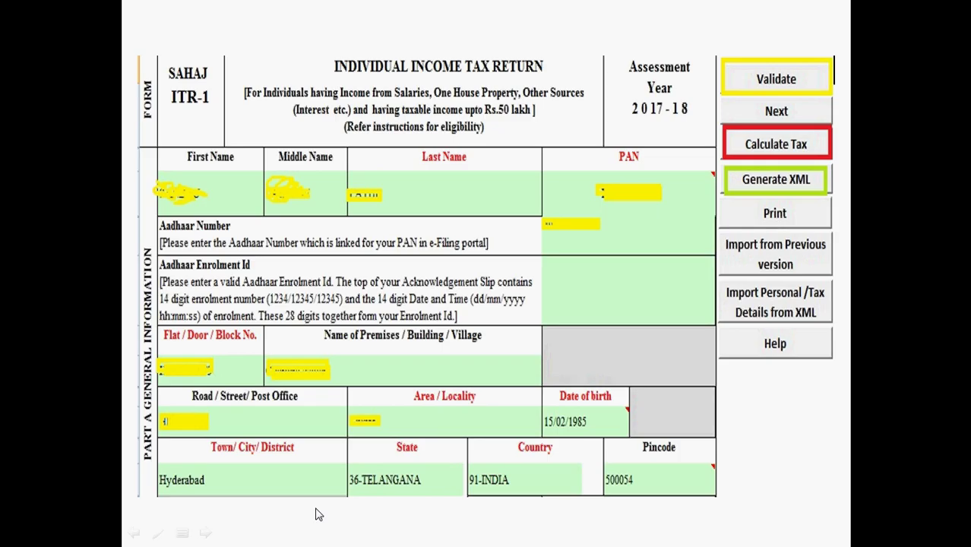
# - Review the sample return's slides from the tax computation through TDS on salary, taxes paid, bank account details and verification
pyautogui.press('Right')
pyautogui.press('Right')
pyautogui.press('Right')
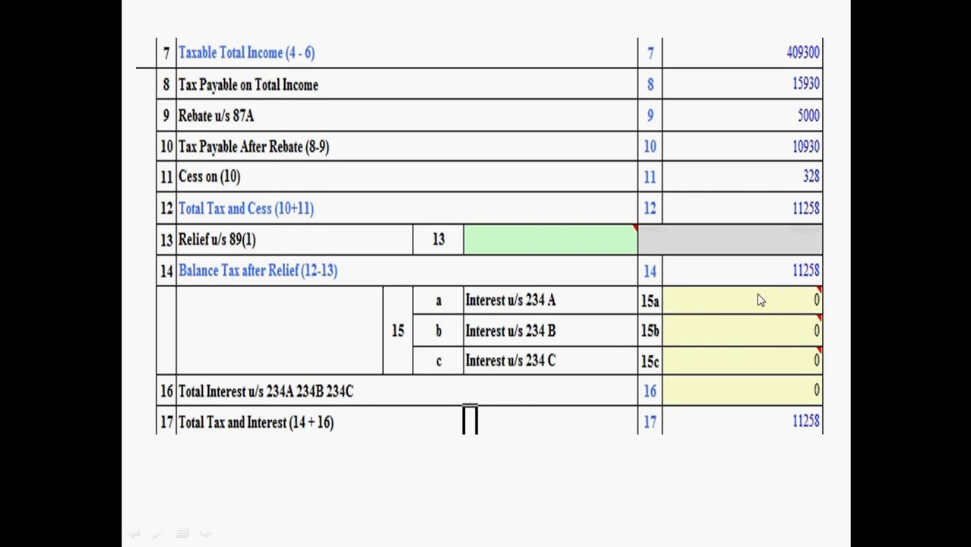
pyautogui.press('Right')
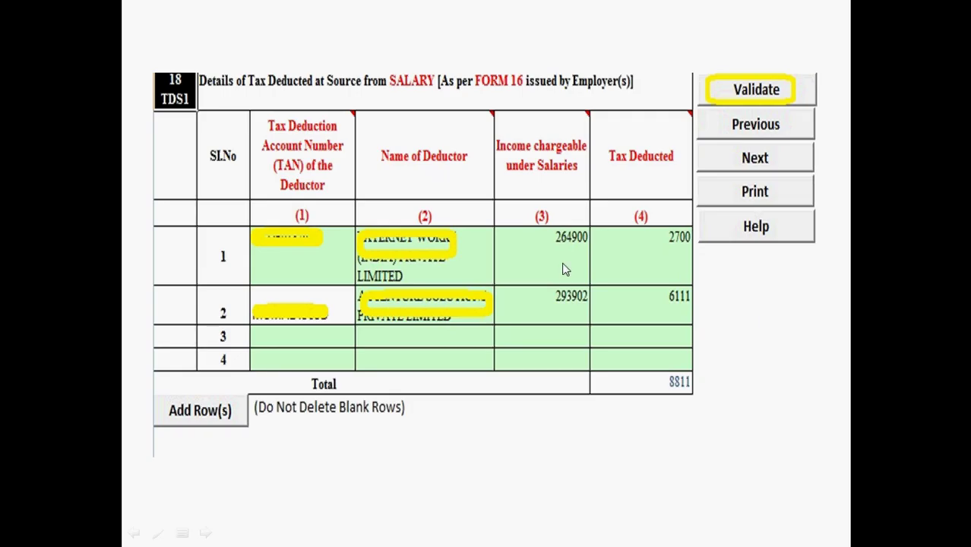
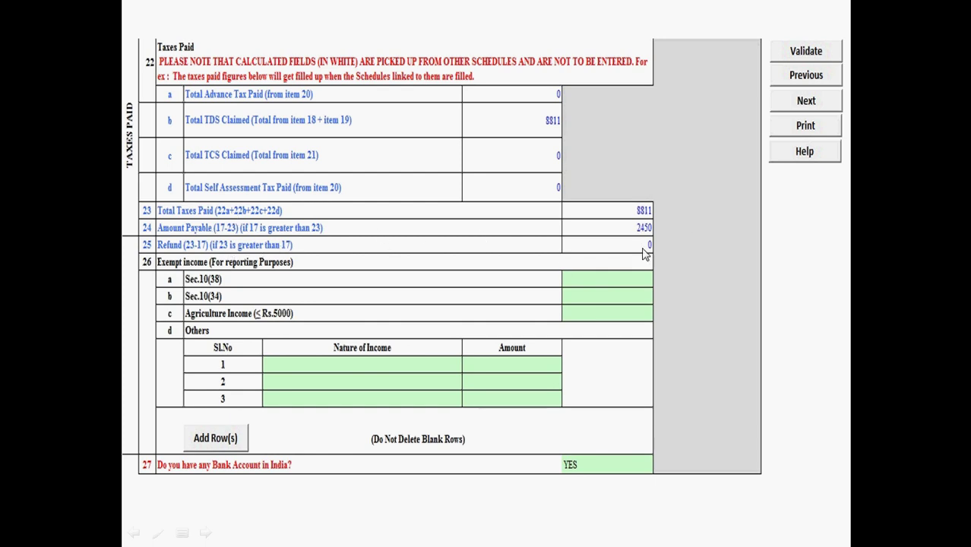
pyautogui.scroll(-10, 645, 253)
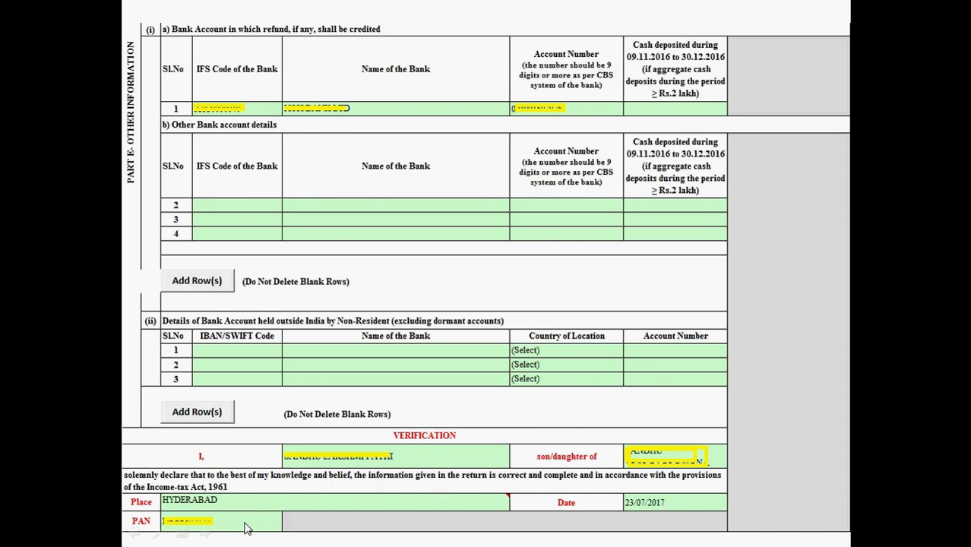
pyautogui.click(301, 448)
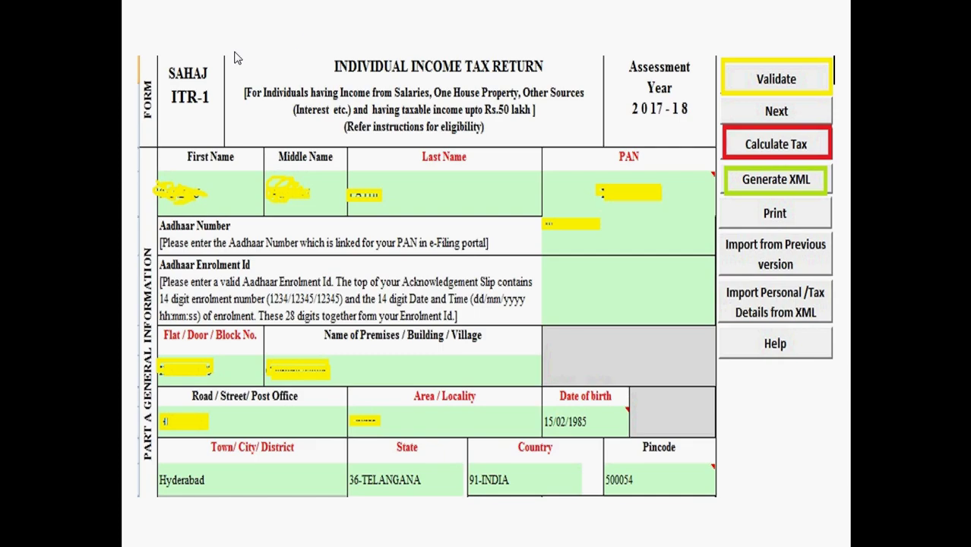
# - Switch to the 2017_ITR1_PR5 workbook in Excel and examine the general information section of the Income Details sheet
pyautogui.hotkey('alt', 'Tab')
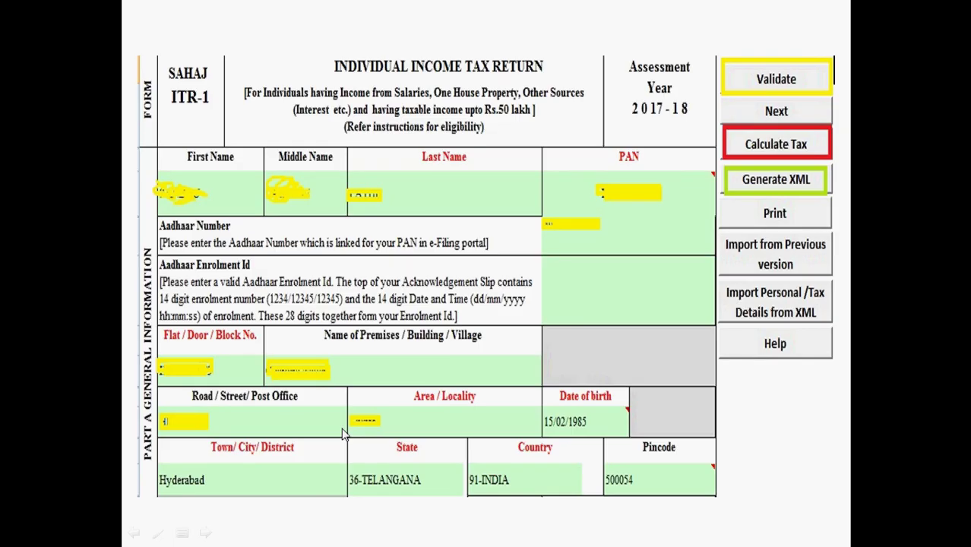
pyautogui.hotkey('alt', 'Tab')
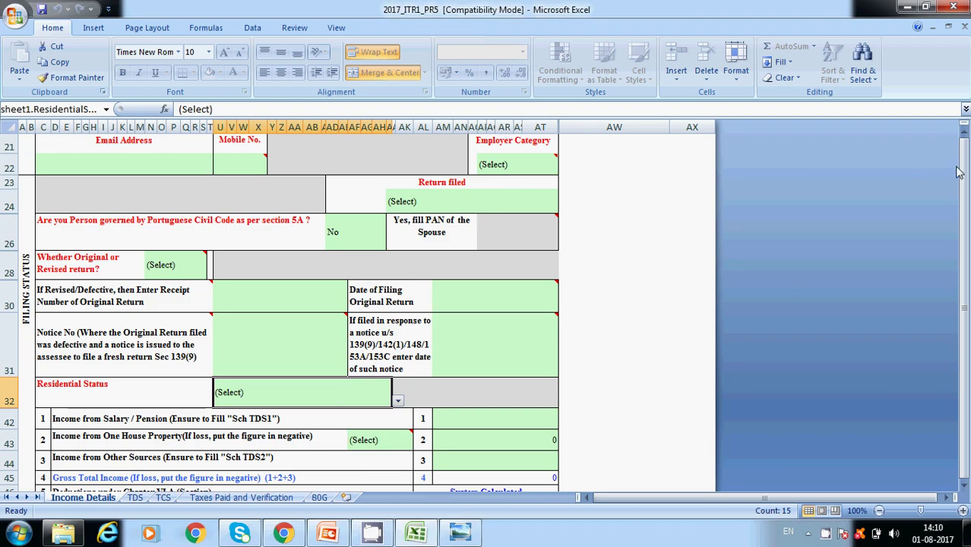
pyautogui.click(964, 175)
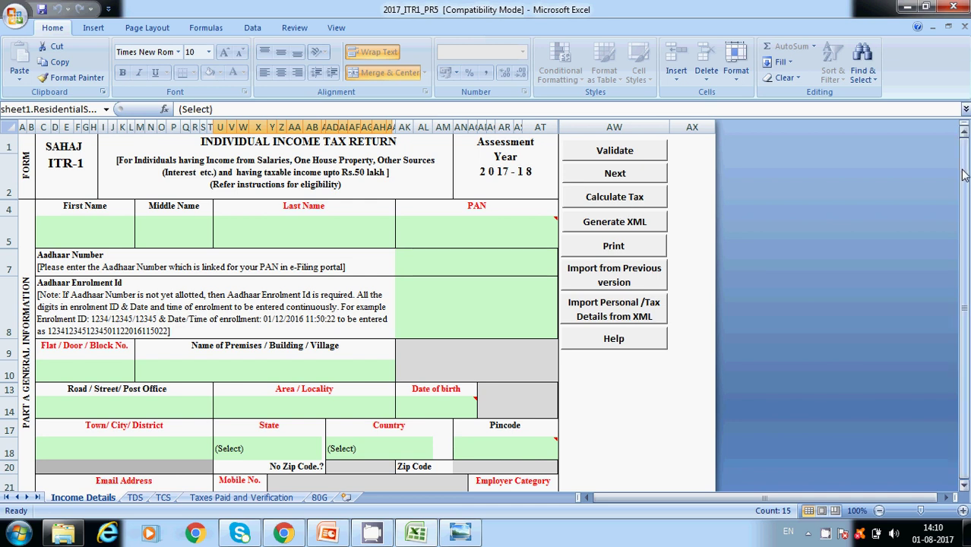
pyautogui.moveTo(965, 169)
pyautogui.mouseDown()
pyautogui.moveTo(956, 236)
pyautogui.moveTo(964, 150)
pyautogui.mouseUp()
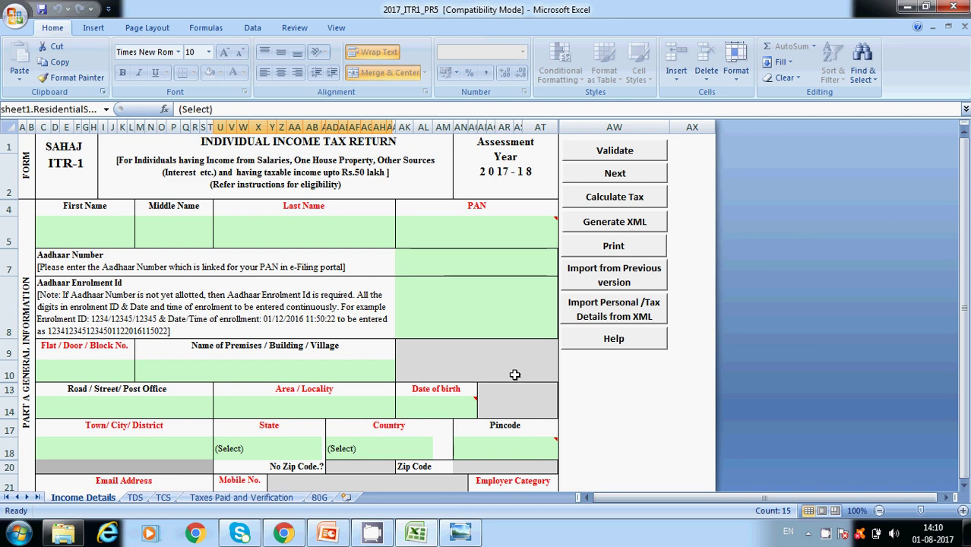
# - Check the downloaded ITR1_2017 folder and its parent Downloads folder for the return files, and put the window away
pyautogui.click(63, 534)
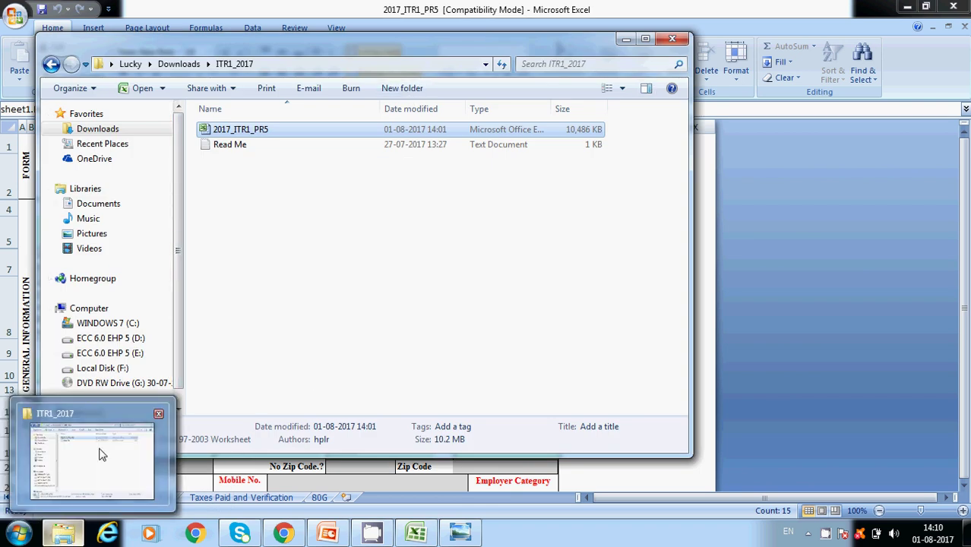
pyautogui.click(50, 66)
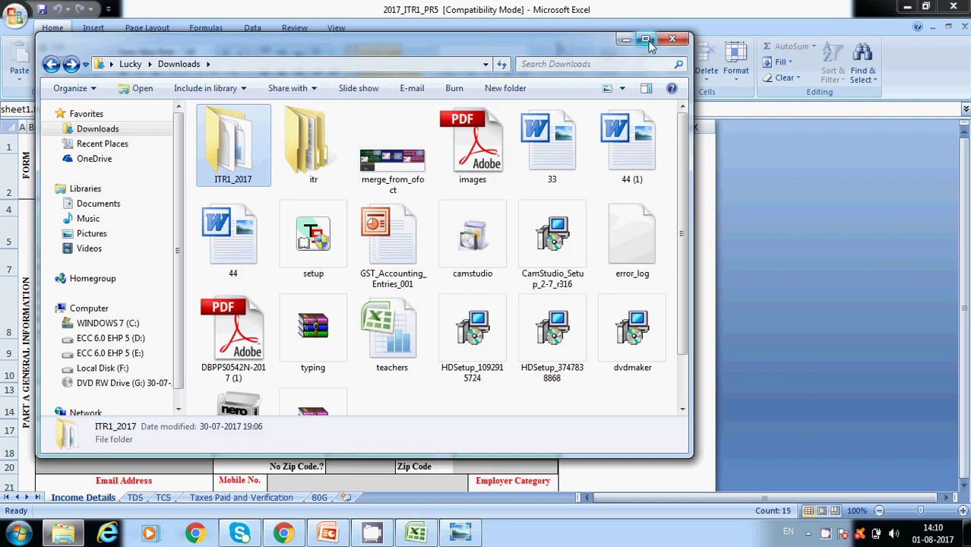
pyautogui.click(625, 39)
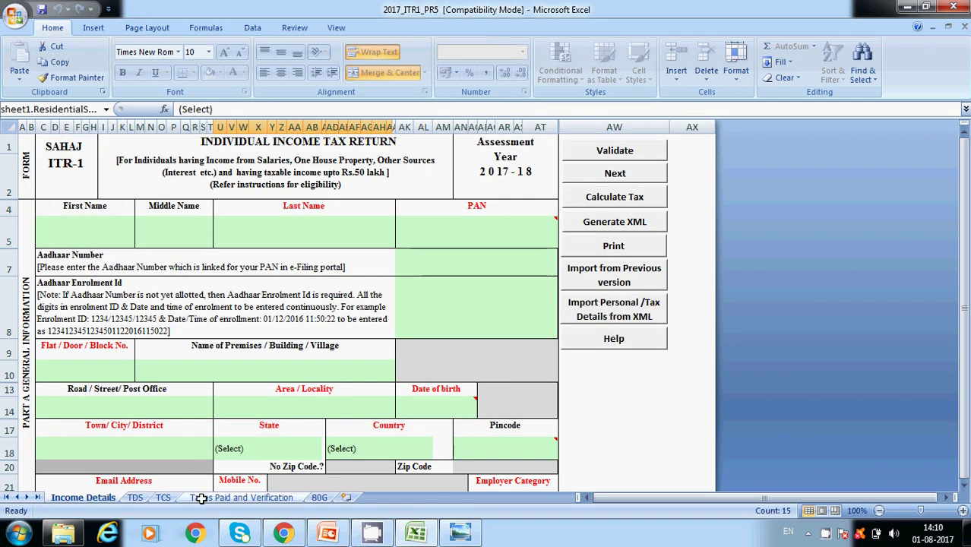
# - View the generated ITR-1 XML file from ITR1_2017 inside the desktop ITR folder, and close both the file and the folder
pyautogui.press('super+d')
pyautogui.doubleClick(449, 247)
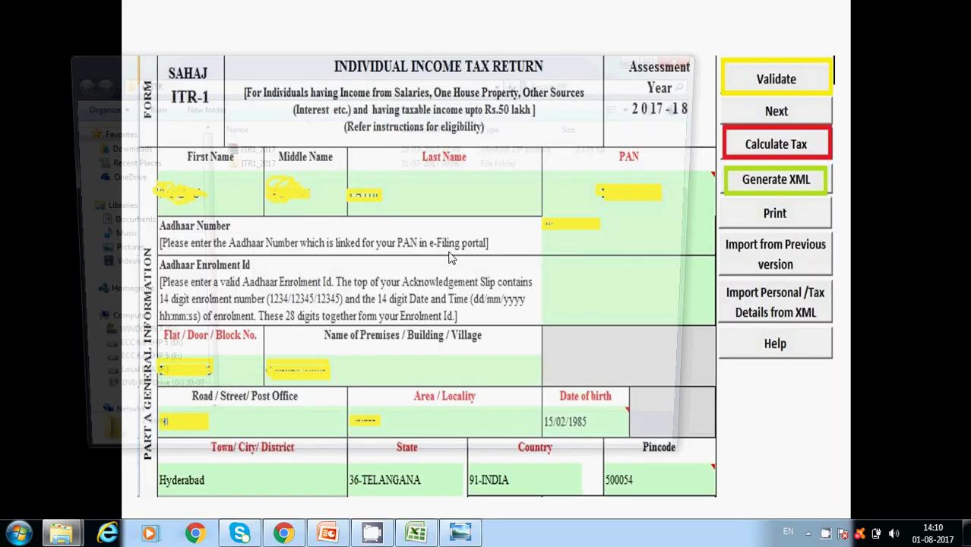
pyautogui.doubleClick(258, 163)
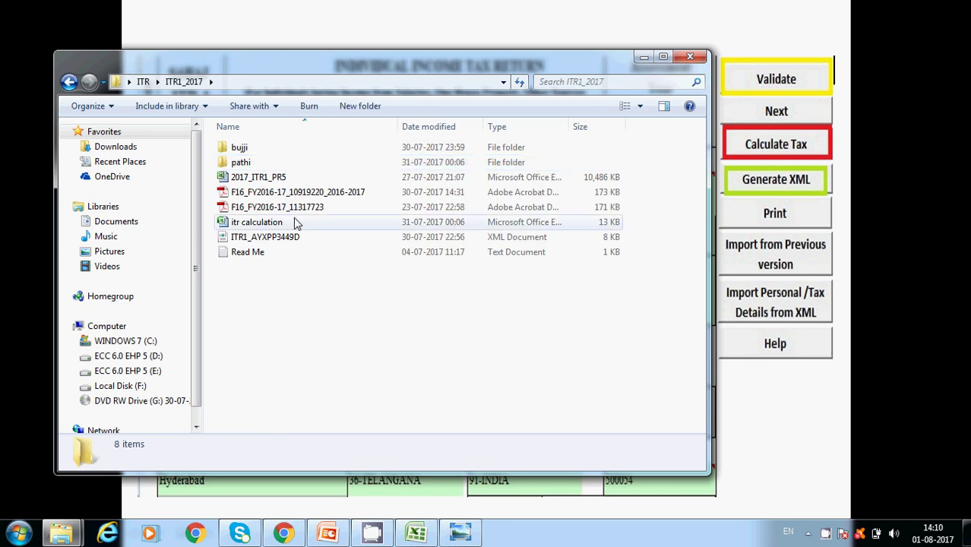
pyautogui.click(264, 239)
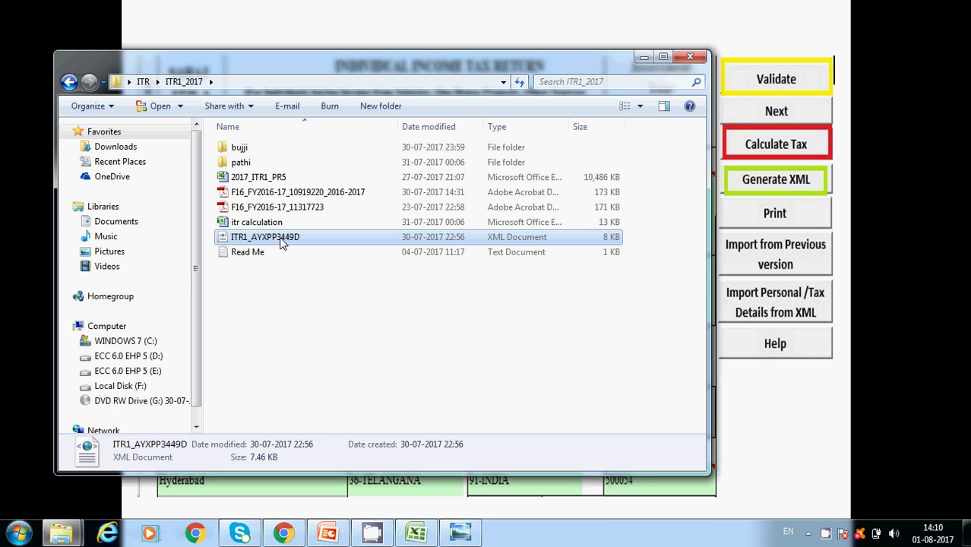
pyautogui.doubleClick(281, 242)
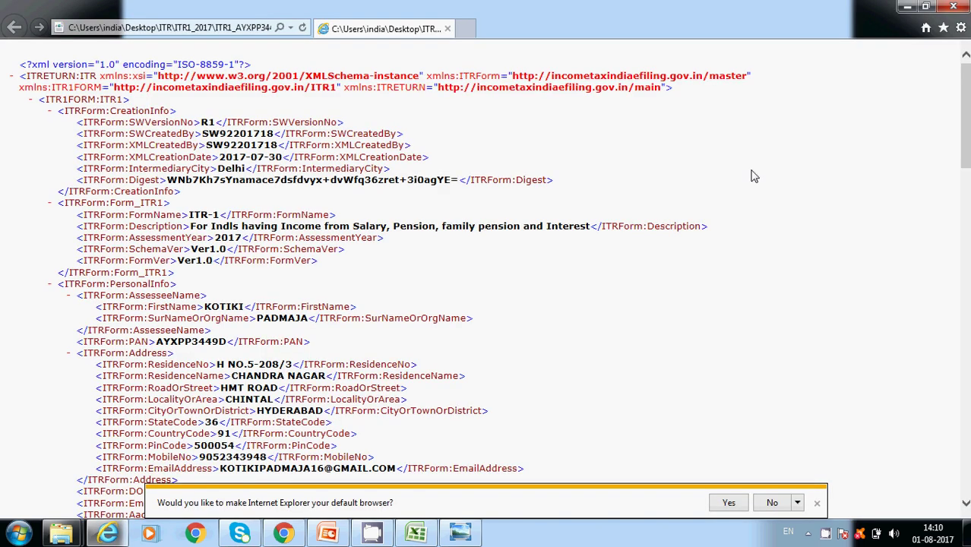
pyautogui.click(954, 6)
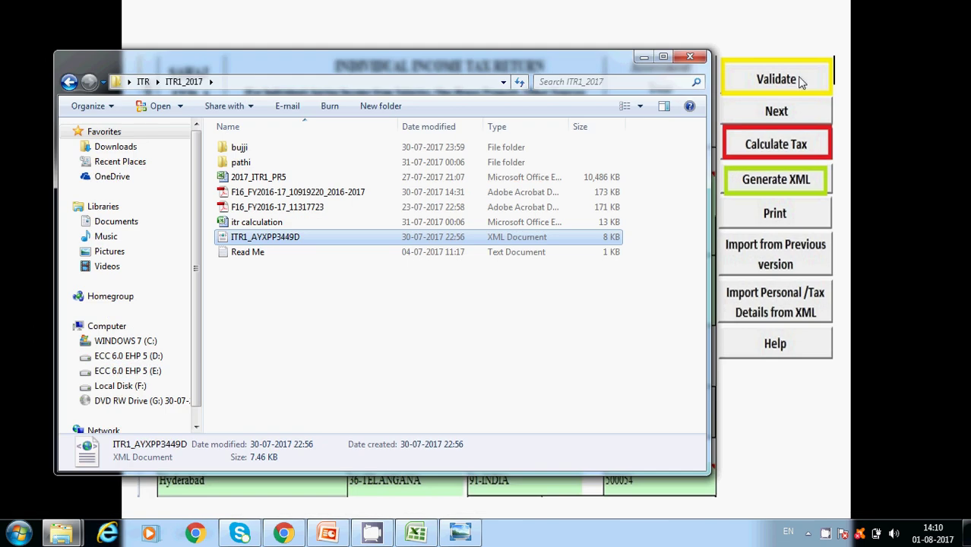
pyautogui.click(702, 58)
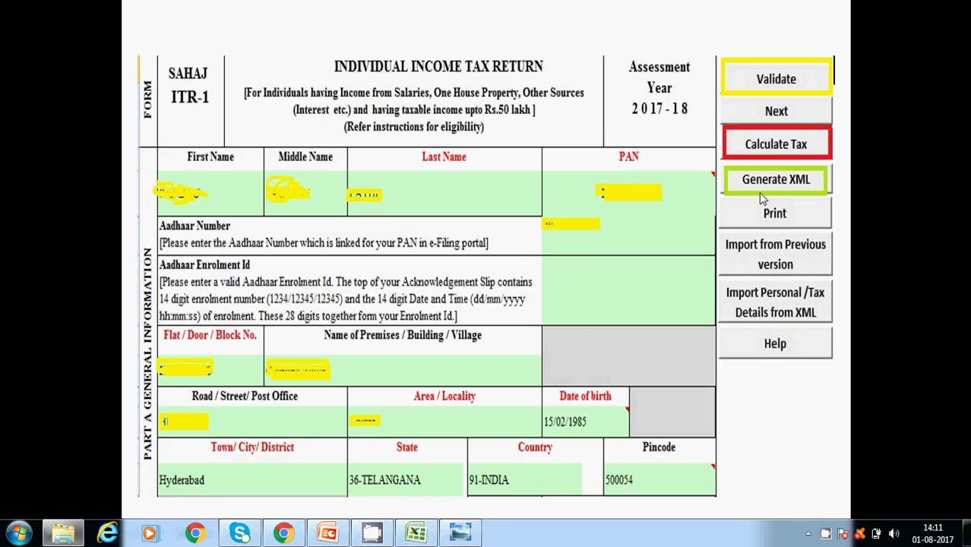